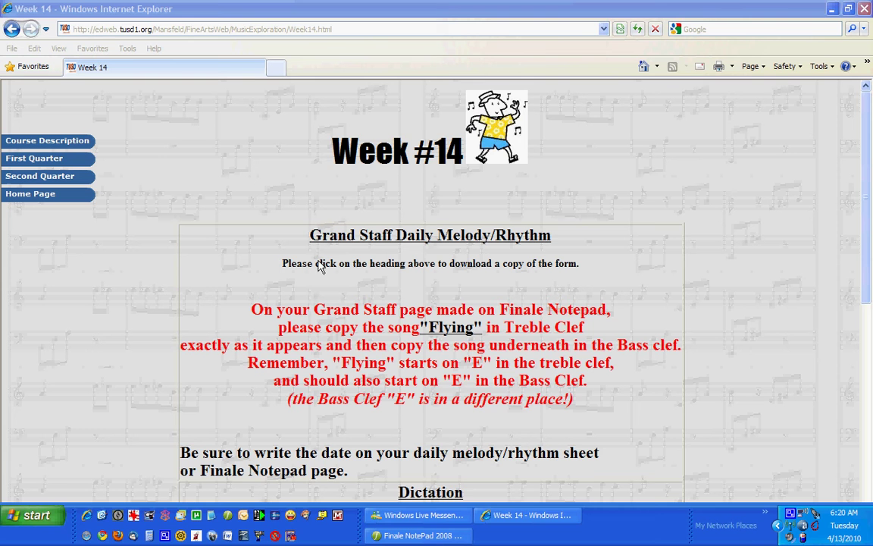
- Scroll the Week 14 page down to the Keyboard Songs, Presentations and Worksheets list
scroll(869, 240, "down", 2)
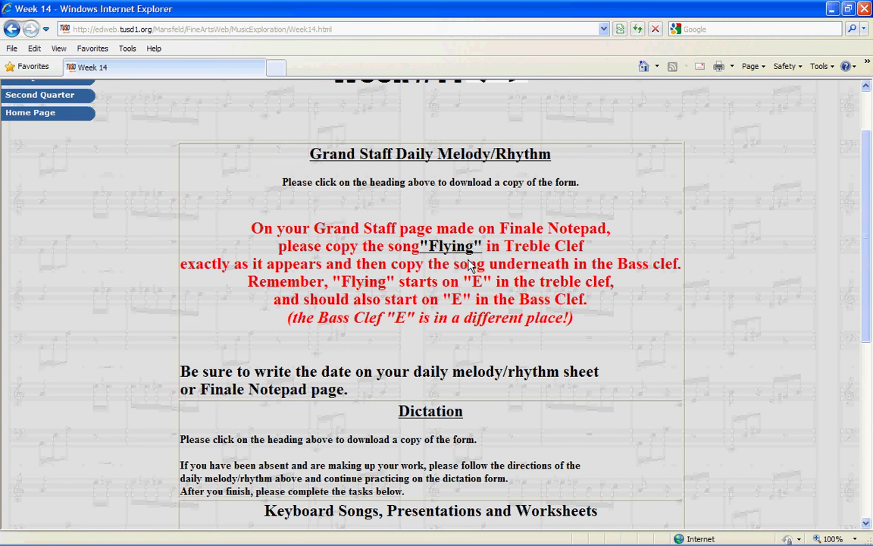
scroll(868, 400, "down", 3)
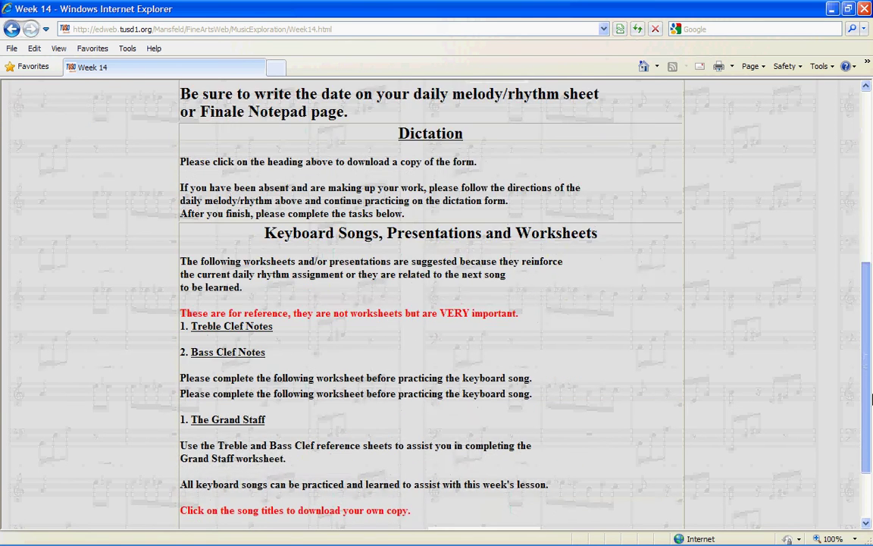
- Scroll back up to the Grand Staff Daily Melody/Rhythm instructions with the 'Flying' link
scroll(871, 399, "down", 1)
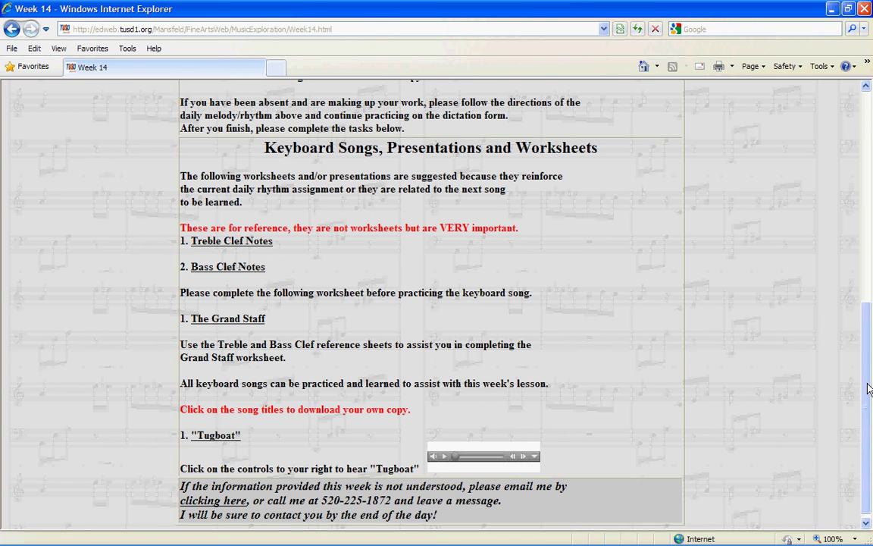
left_click_drag(865, 375, 866, 199)
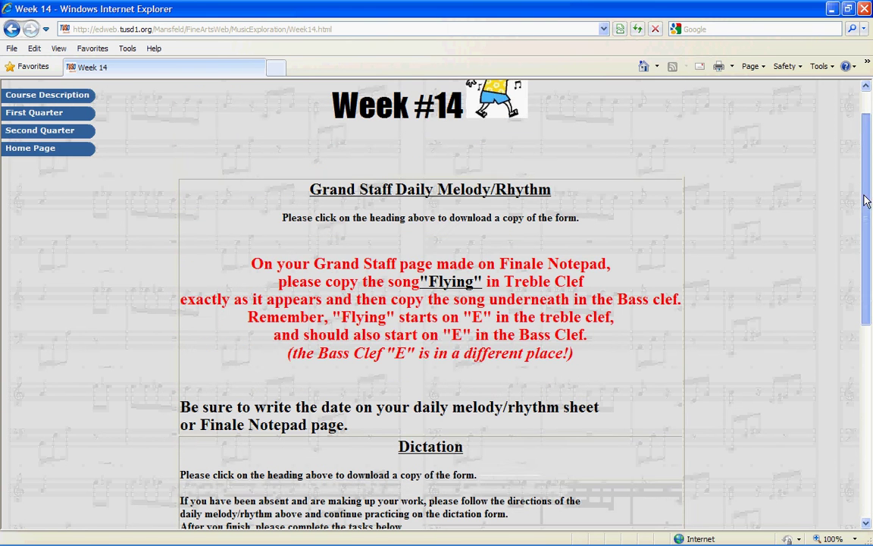
- Open the 'Flying' link and maximize the new window showing C_Flying.pdf
left_click(462, 288)
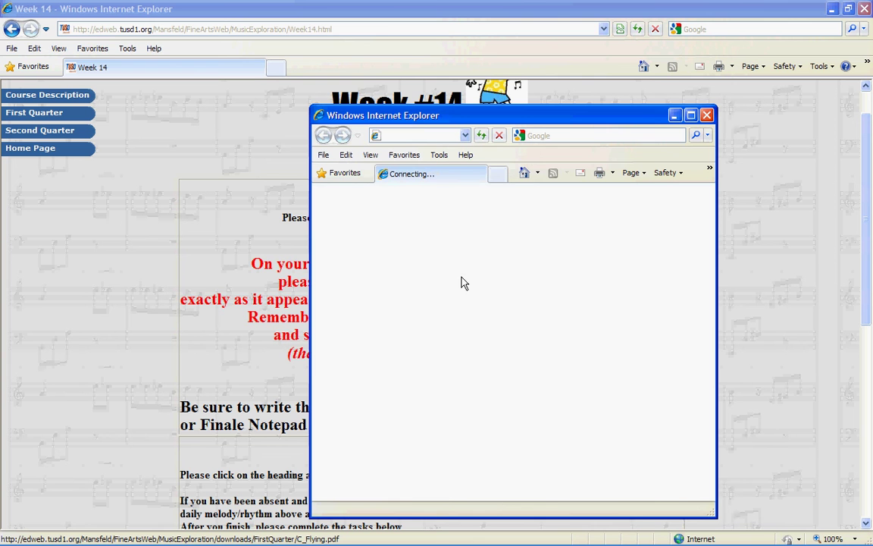
left_click(692, 115)
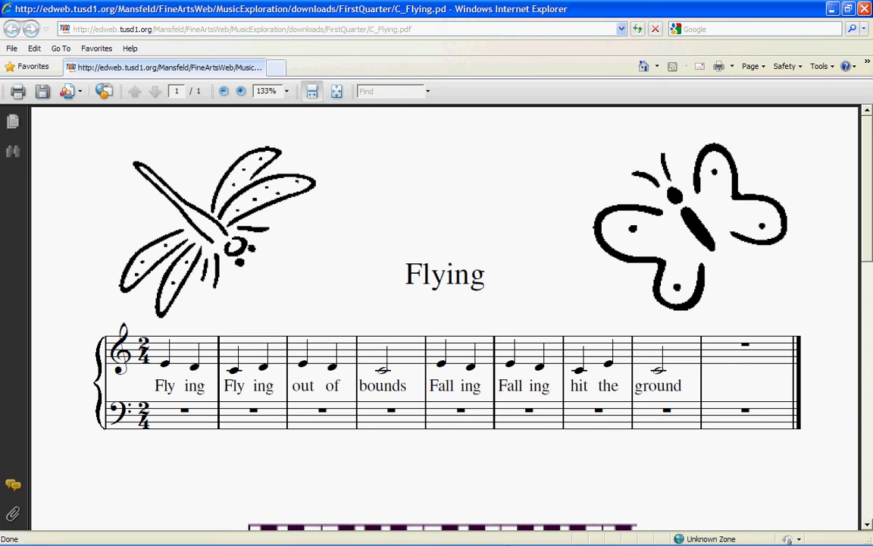
mouse_move(516, 543)
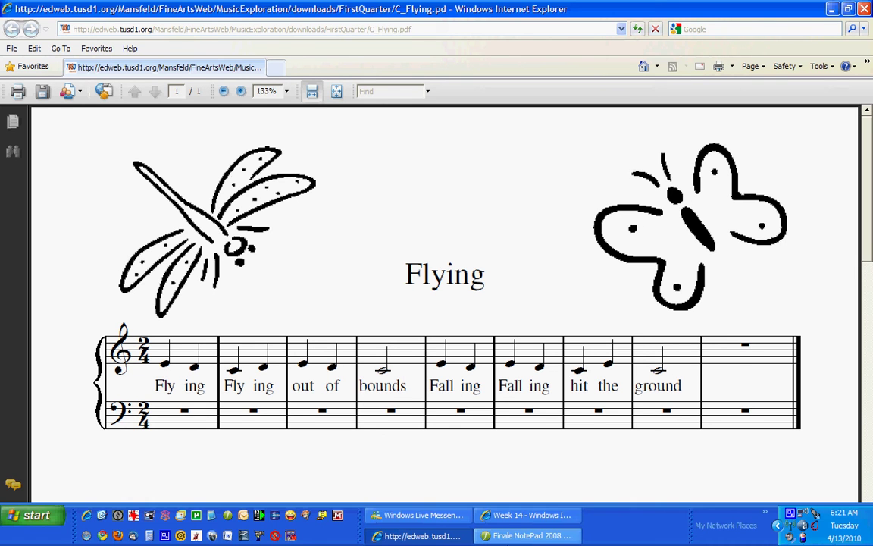
- Bring the empty 'Week 14' score forward and select the Quarter Note tool
left_click(510, 538)
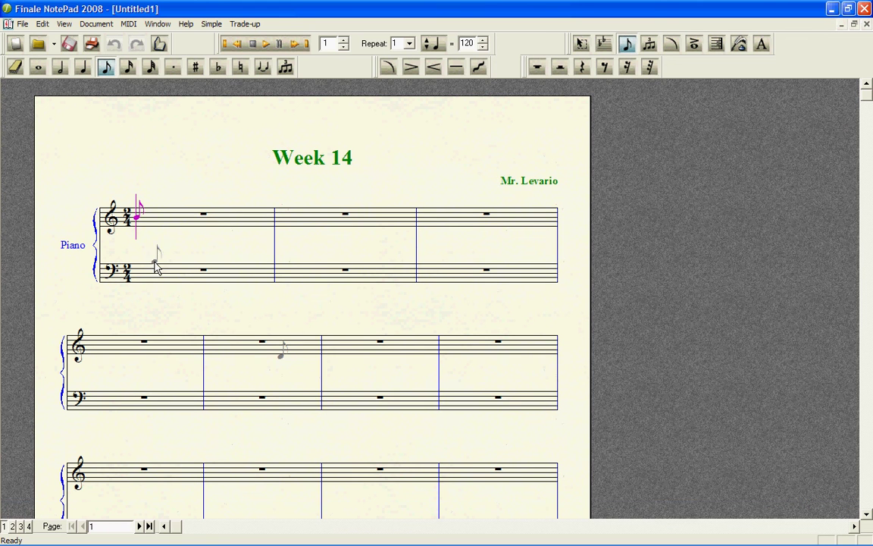
left_click(147, 229)
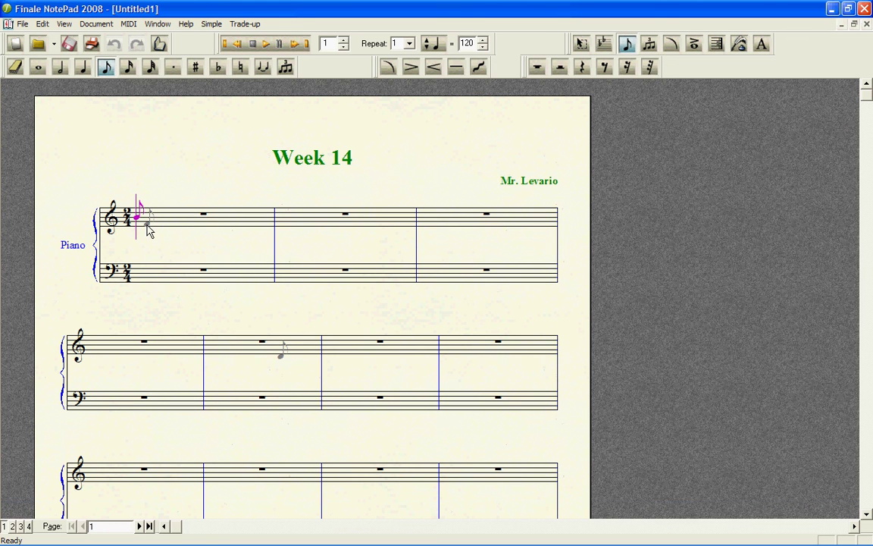
left_click(83, 68)
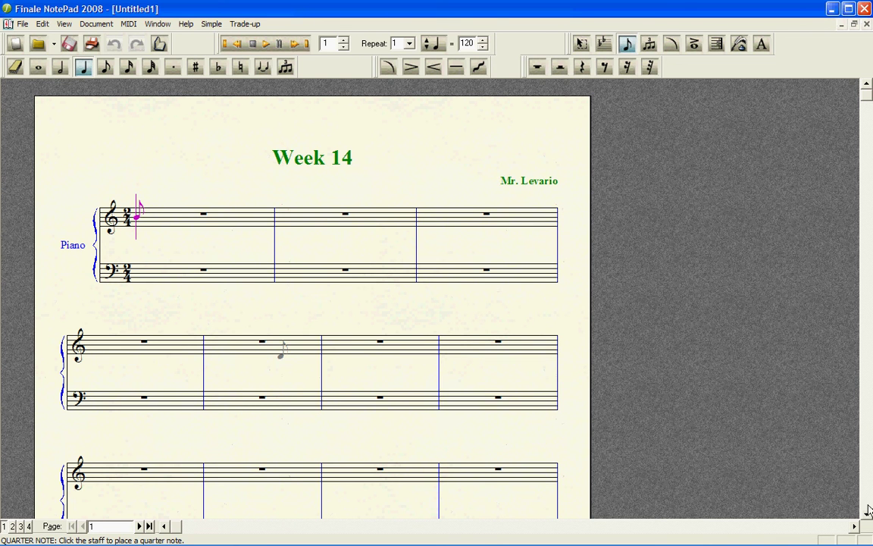
mouse_move(785, 542)
- Shrink the score window, zoom it to 75%, and move the restored PDF window right
left_click_drag(870, 543, 468, 503)
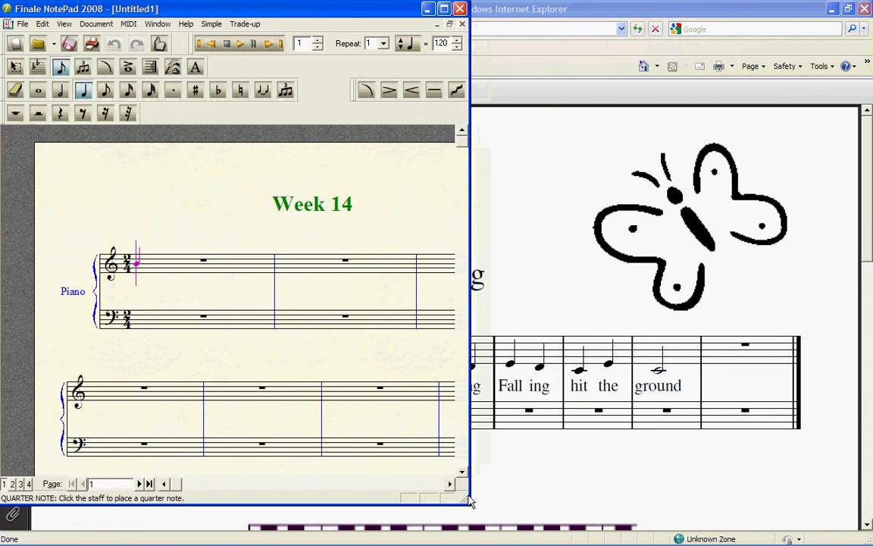
left_click(64, 24)
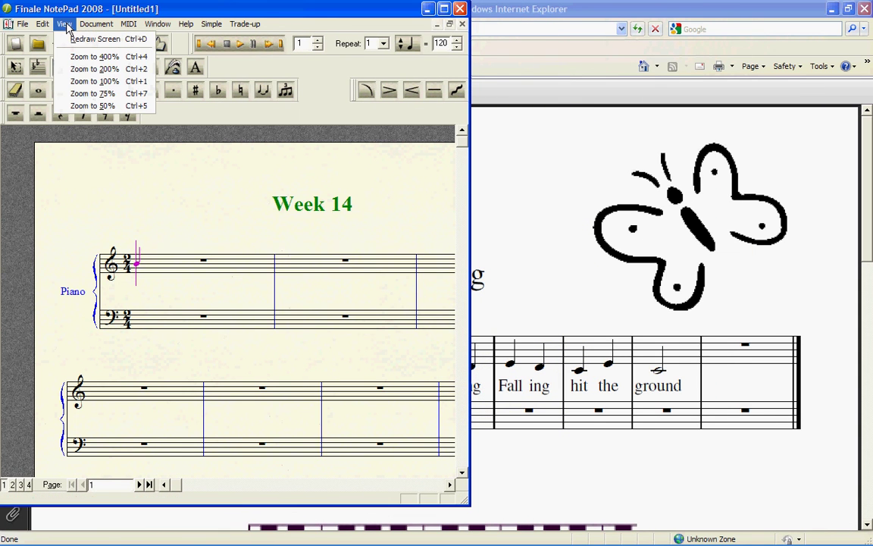
left_click(83, 95)
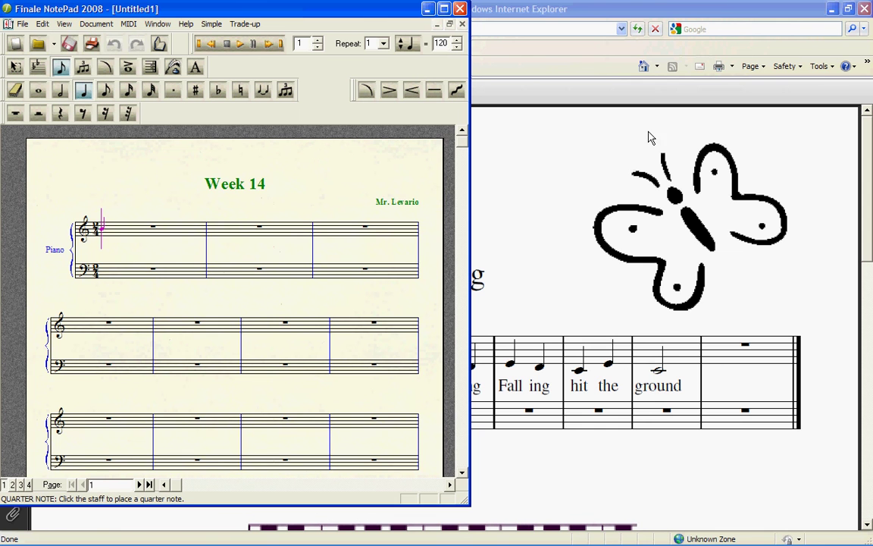
left_click(852, 9)
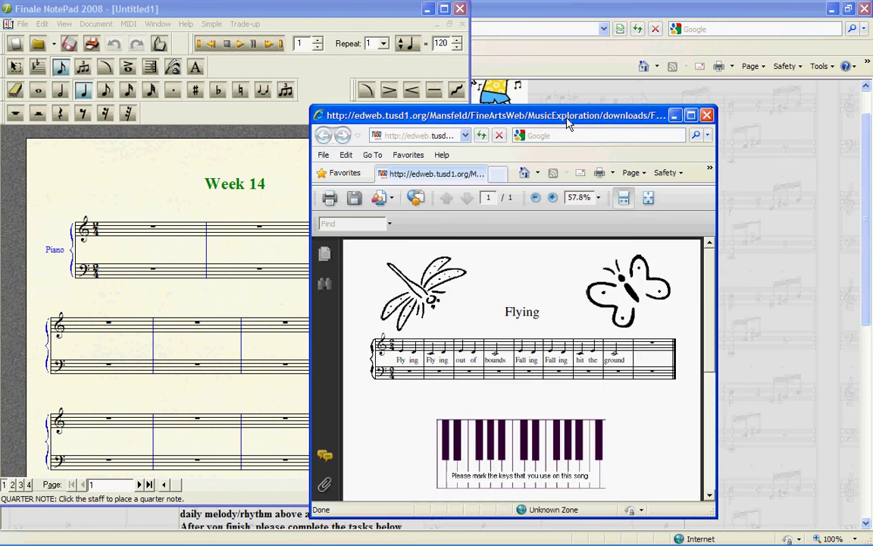
left_click_drag(570, 125, 733, 10)
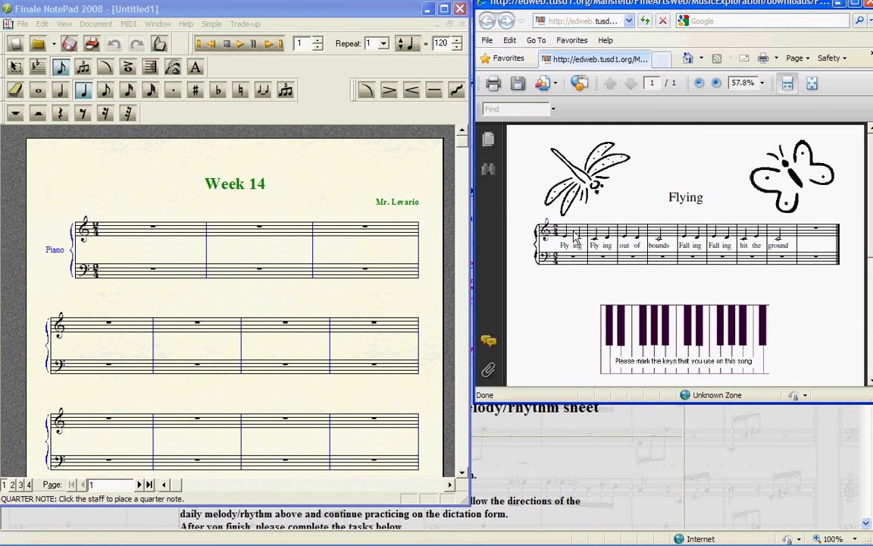
- Zoom the PDF to 66.7% and enter treble quarter notes E, D, C, D in measures 1–2
left_click(717, 84)
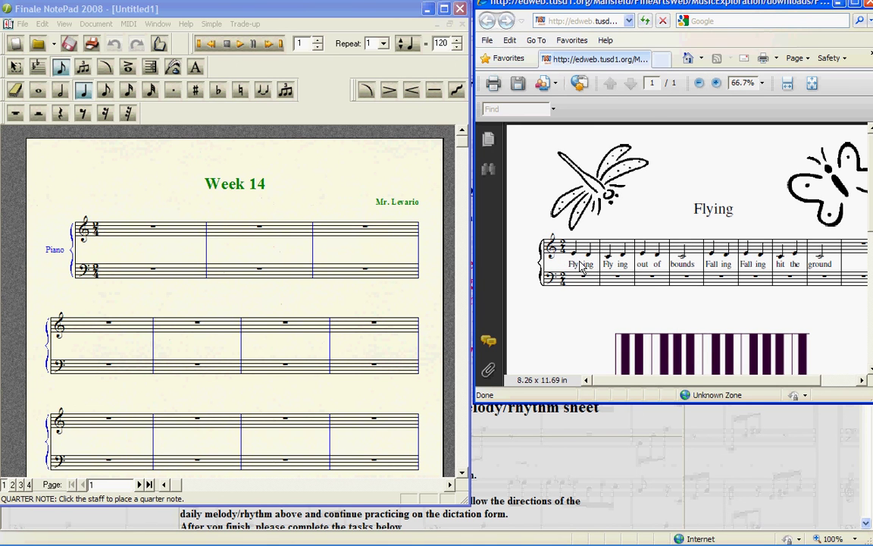
left_click(85, 99)
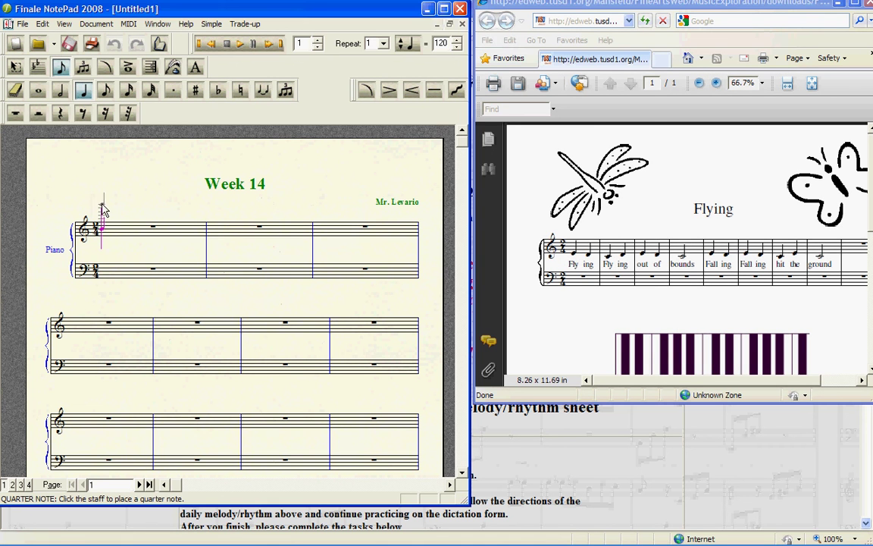
left_click(116, 241)
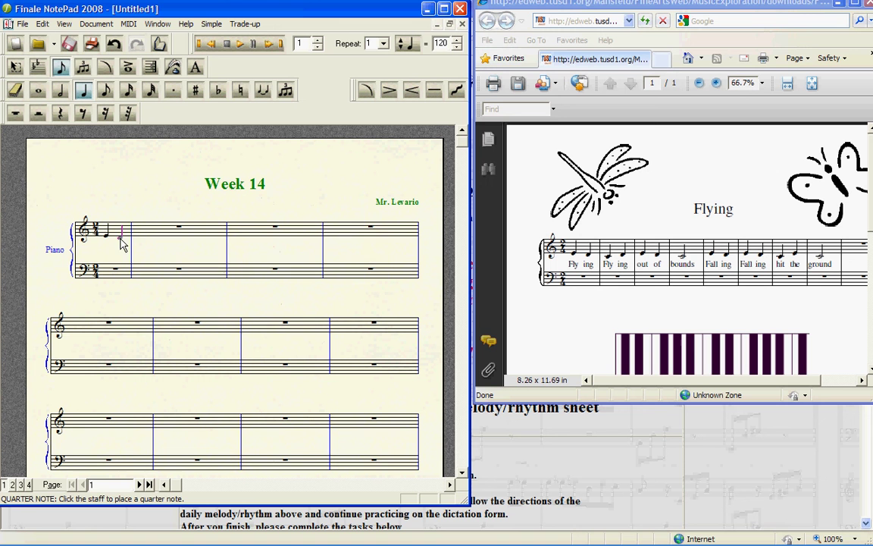
left_click(121, 241)
left_click(146, 242)
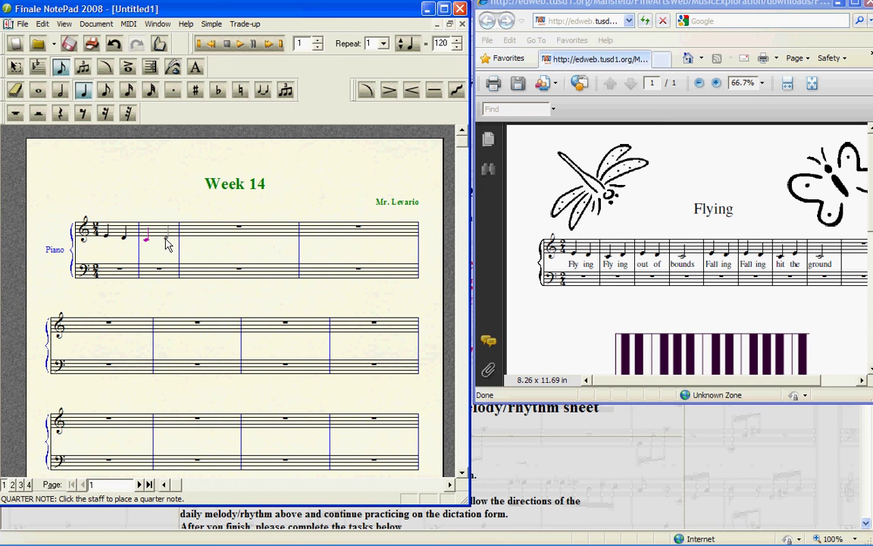
left_click(166, 238)
- Place a note in bass measure 1, then undo the misplaced note
left_click(106, 278)
left_click(106, 277)
key("ctrl+z")
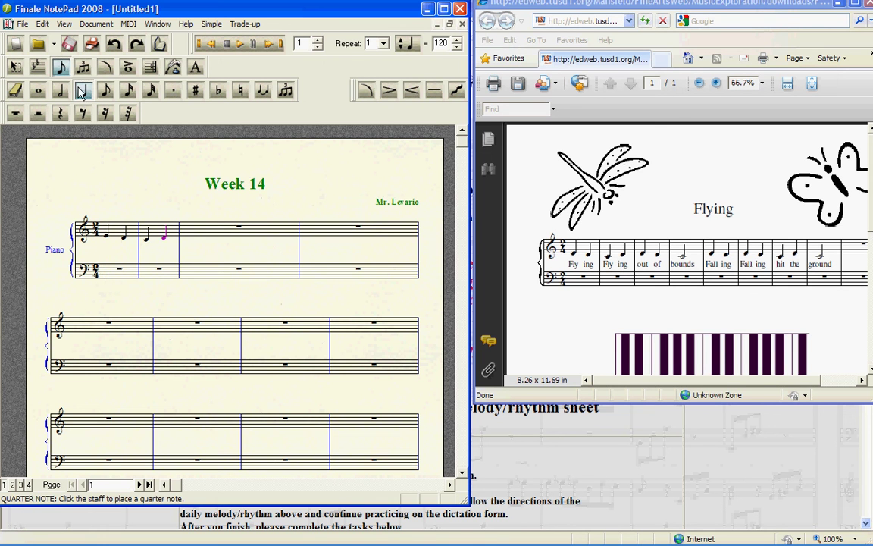
- Enter two quarter notes in each of bass measures 1 and 2
left_click(106, 275)
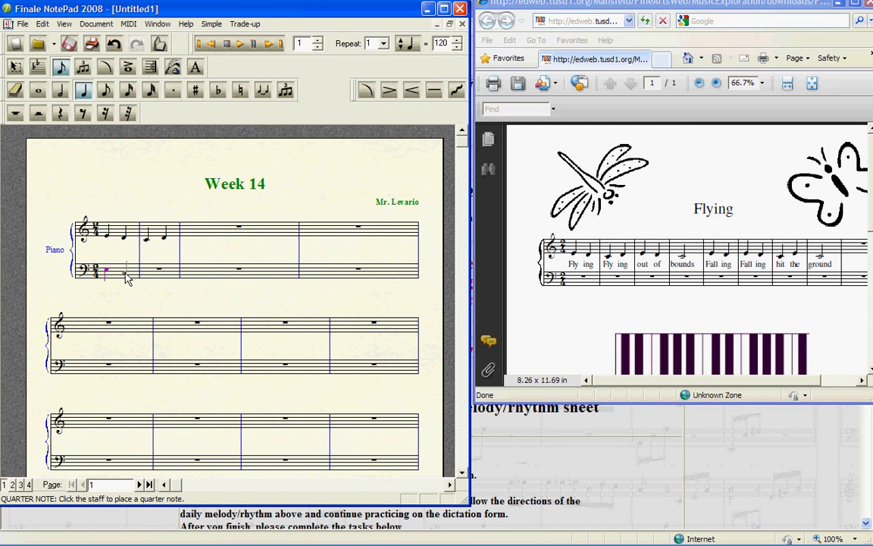
left_click(125, 274)
left_click(147, 274)
left_click(165, 273)
left_click(241, 47)
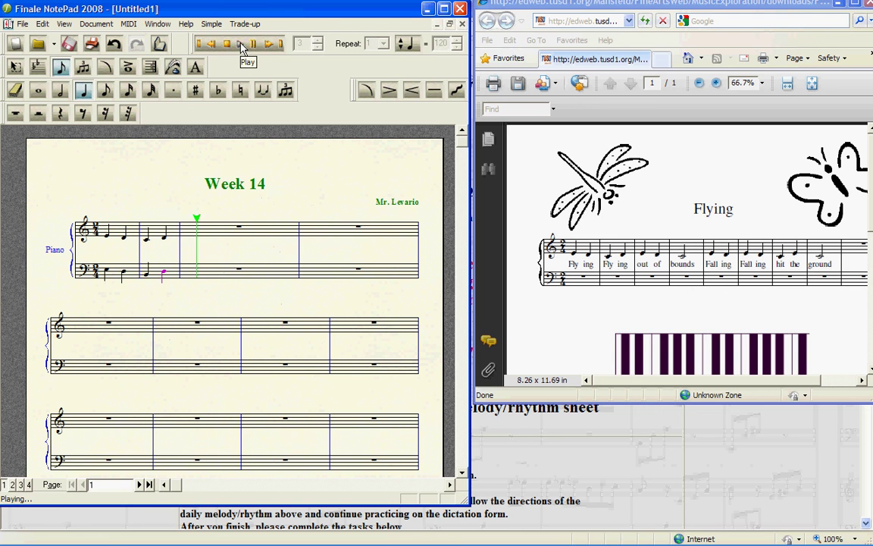
left_click(228, 45)
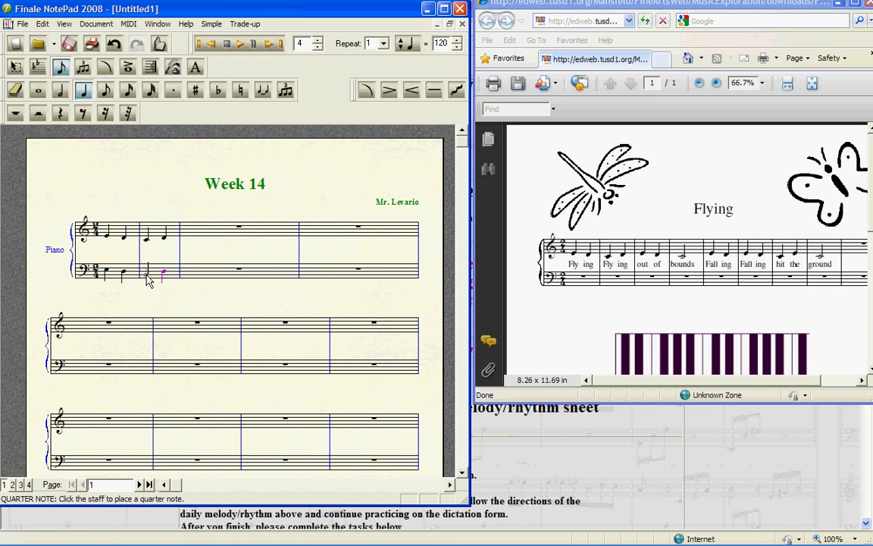
- Re-enter the first quarter note of bass measure 2
left_click(147, 275)
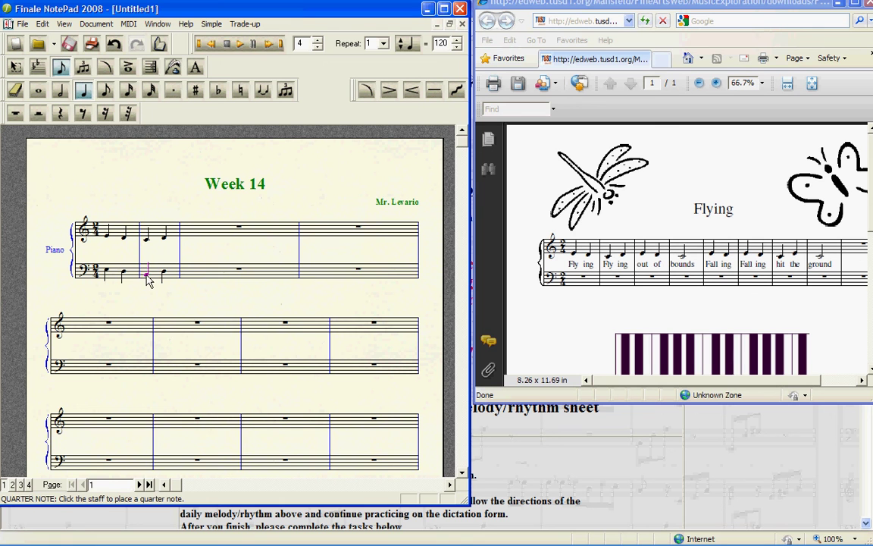